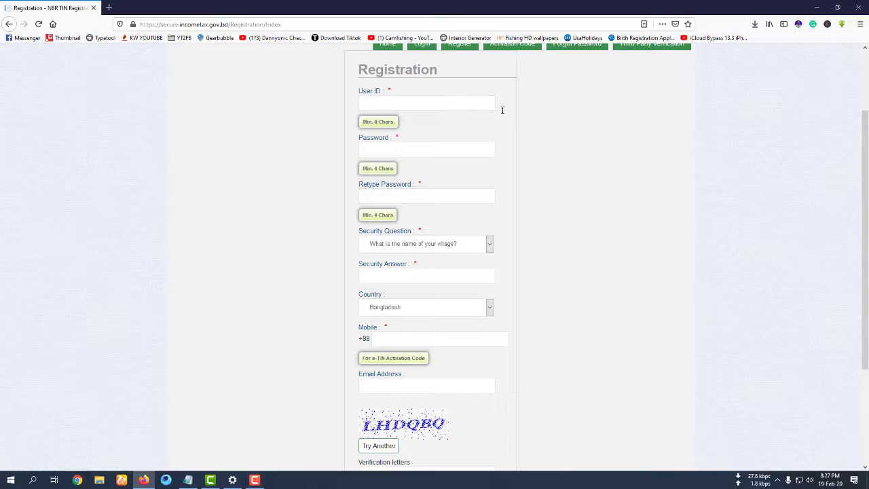
pyautogui.click(447, 106)
pyautogui.click(453, 104)
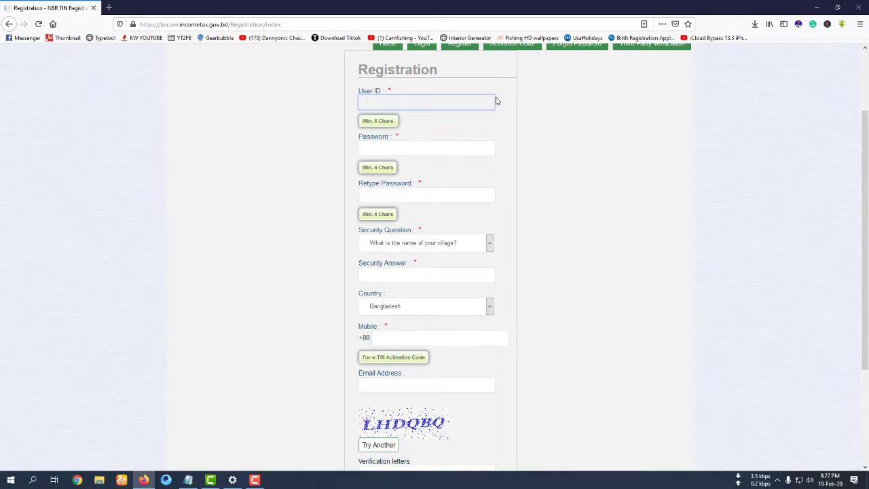
pyautogui.click(414, 147)
pyautogui.doubleClick(382, 140)
pyautogui.click(596, 199)
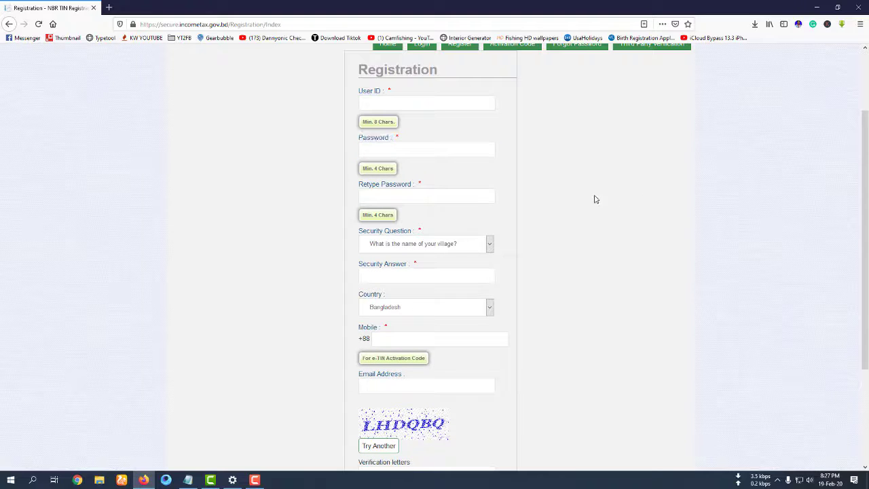
pyautogui.moveTo(357, 185); pyautogui.dragTo(414, 185)
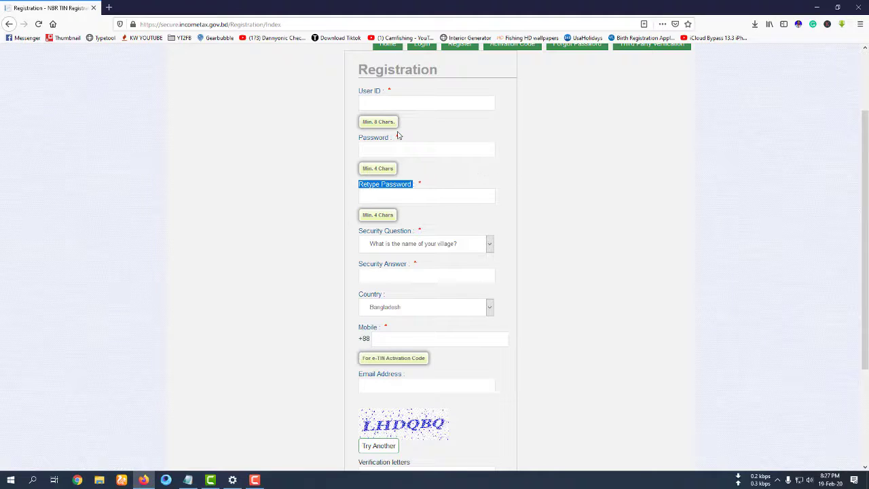
pyautogui.tripleClick(399, 233)
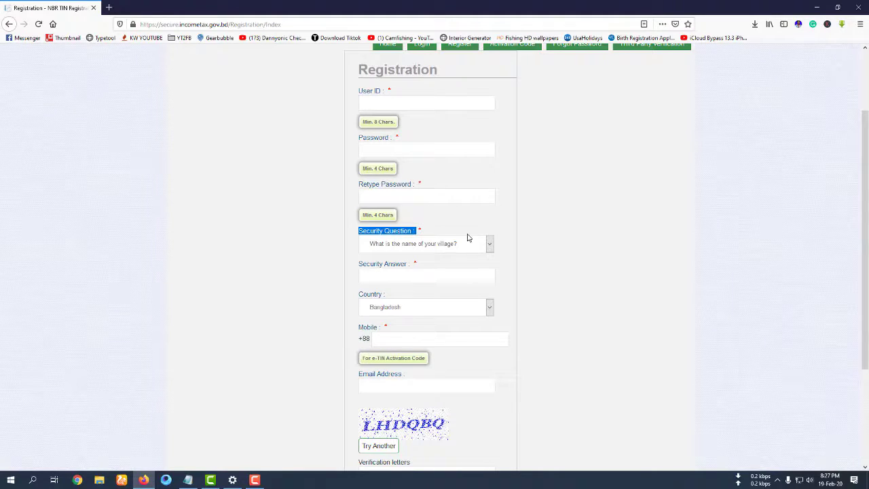
pyautogui.click(460, 246)
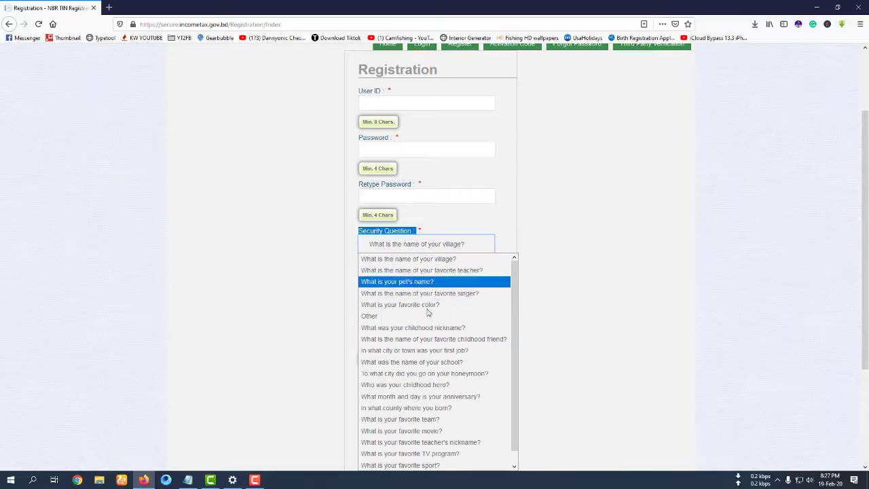
pyautogui.scroll(-1, 421, 370)
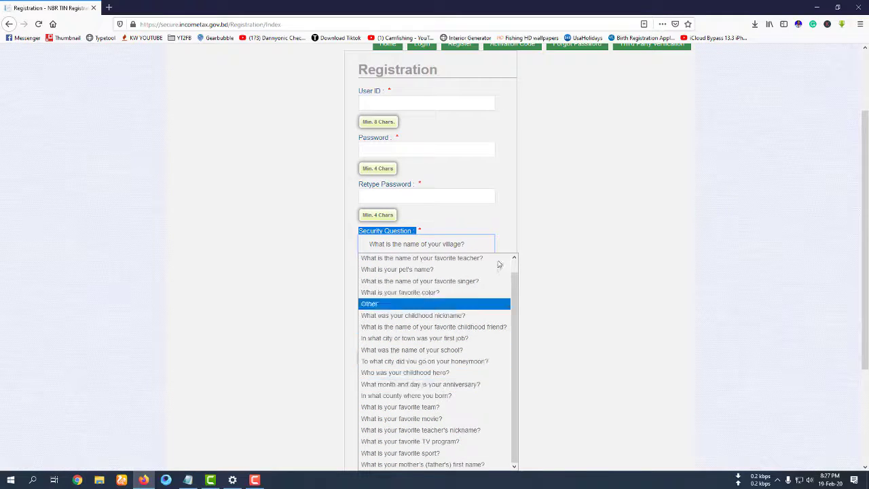
pyautogui.click(508, 218)
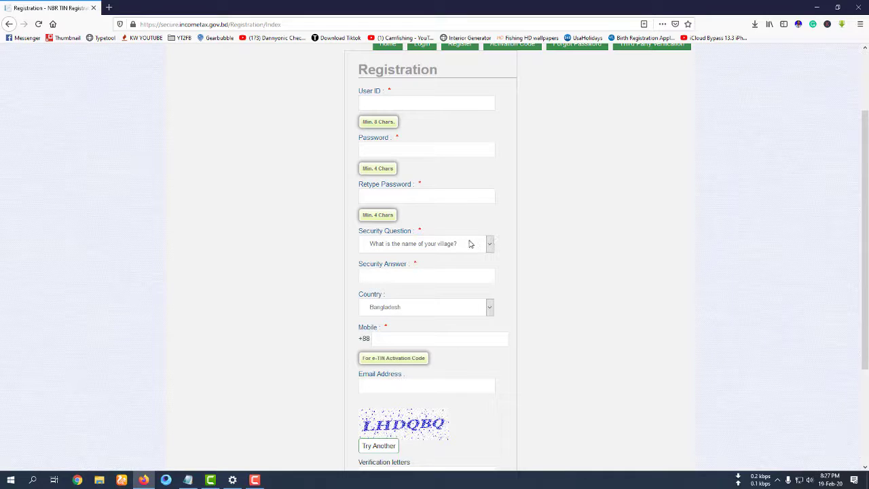
# - Enter the security answer in the Security Answer field
pyautogui.click(406, 274)
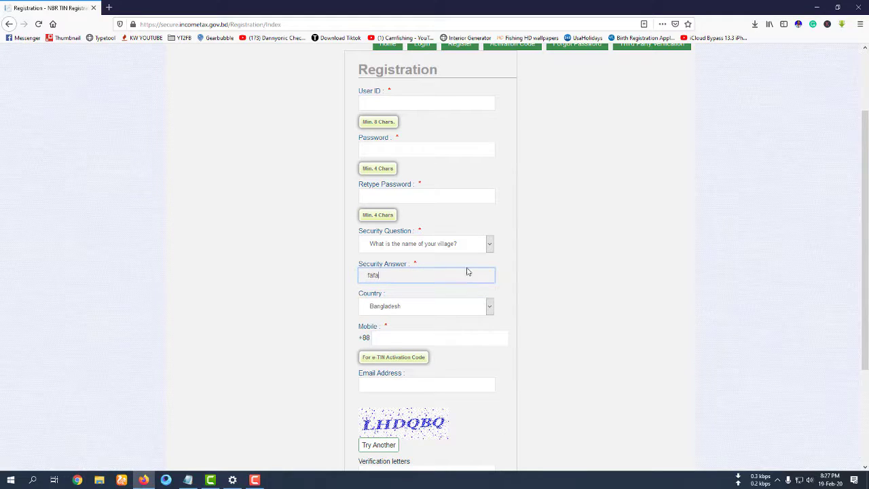
pyautogui.hotkey('ctrl', 'a')
pyautogui.click(501, 285)
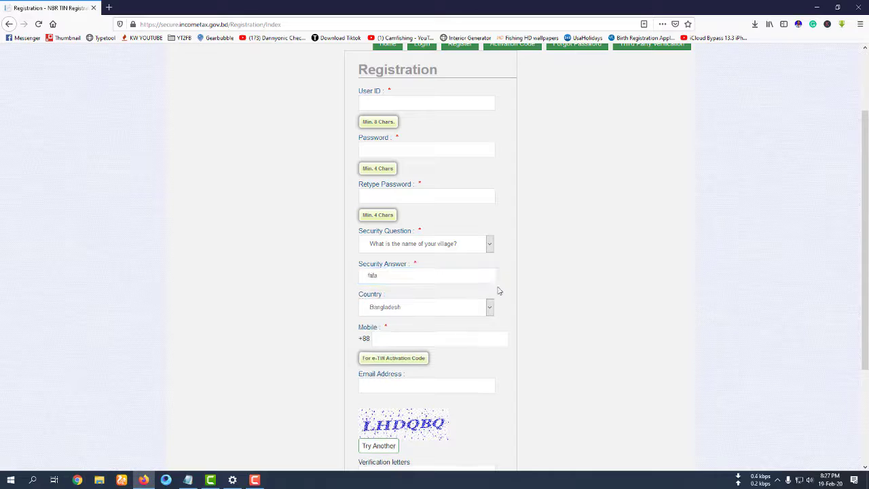
# - Keep Bangladesh as the country and enter the mobile number
pyautogui.click(435, 306)
pyautogui.click(436, 309)
pyautogui.click(421, 335)
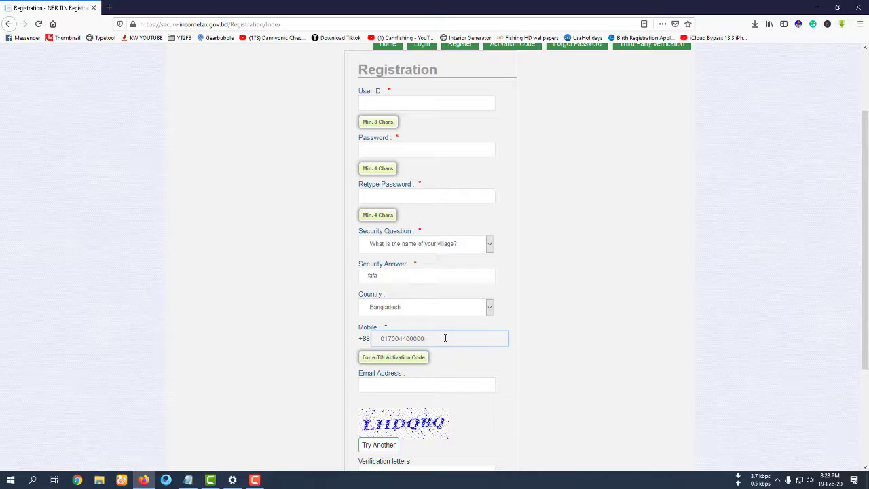
pyautogui.scroll(-4, 457, 317)
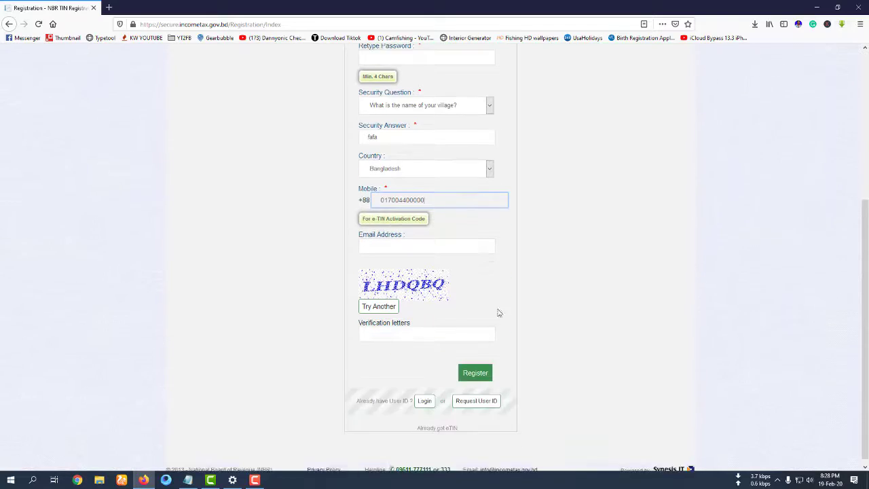
# - Load a new captcha image and type its letters into the verification field
pyautogui.click(383, 247)
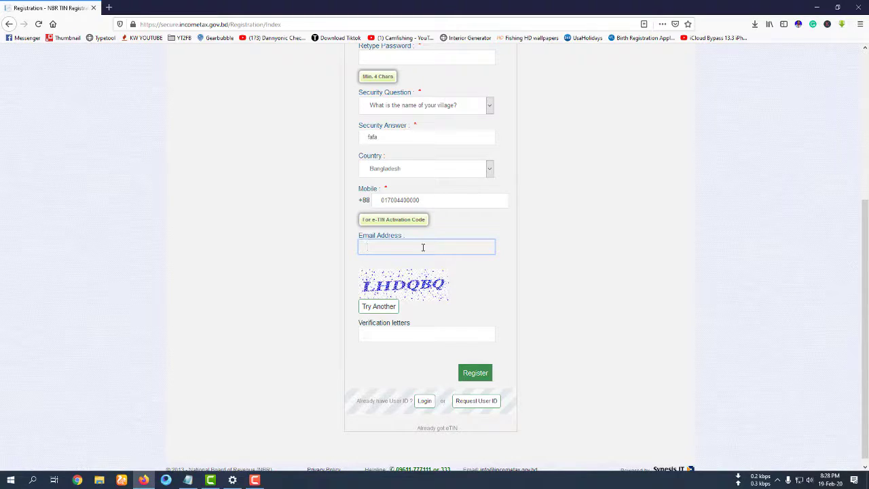
pyautogui.tripleClick(393, 236)
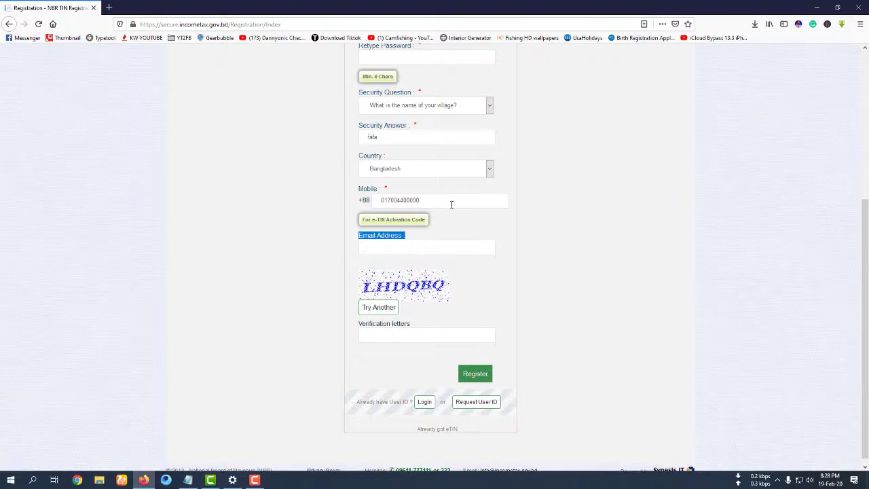
pyautogui.click(376, 309)
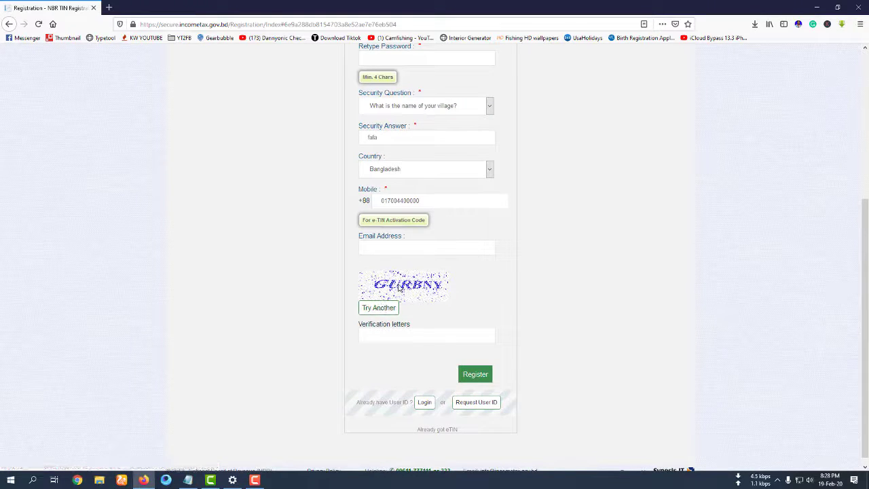
pyautogui.click(402, 337)
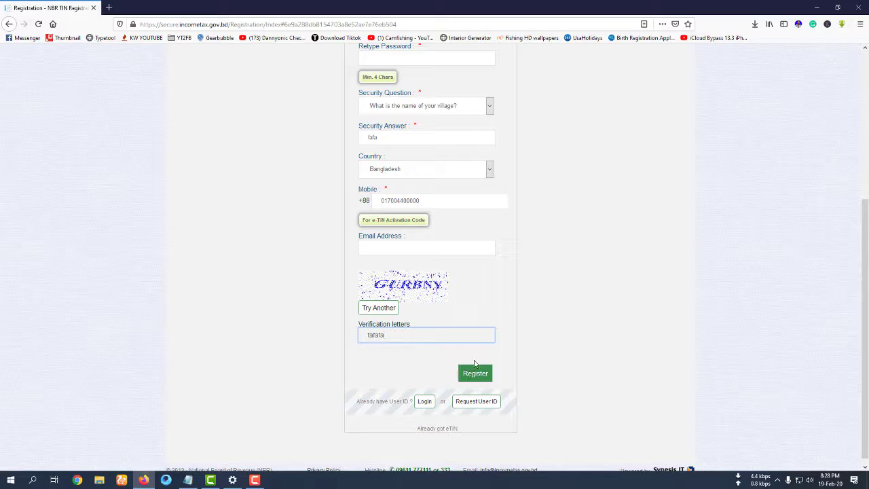
# - Review the registration form, then go to the portal's Login page from the navigation bar
pyautogui.scroll(4, 441, 203)
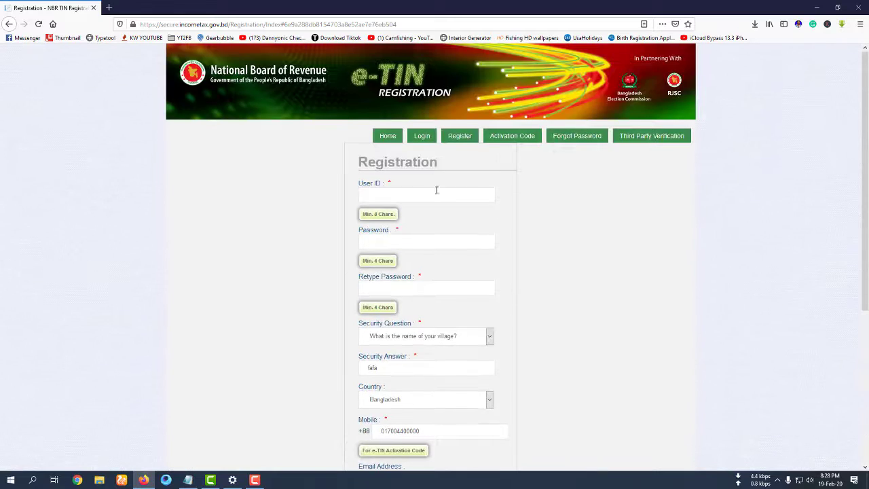
pyautogui.tripleClick(365, 186)
pyautogui.moveTo(401, 233); pyautogui.dragTo(374, 231)
pyautogui.scroll(-3, 411, 316)
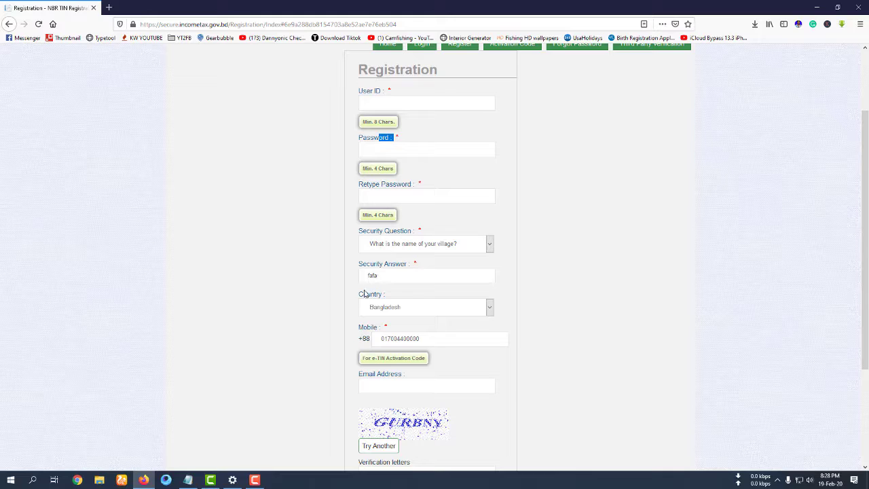
pyautogui.scroll(-3, 373, 348)
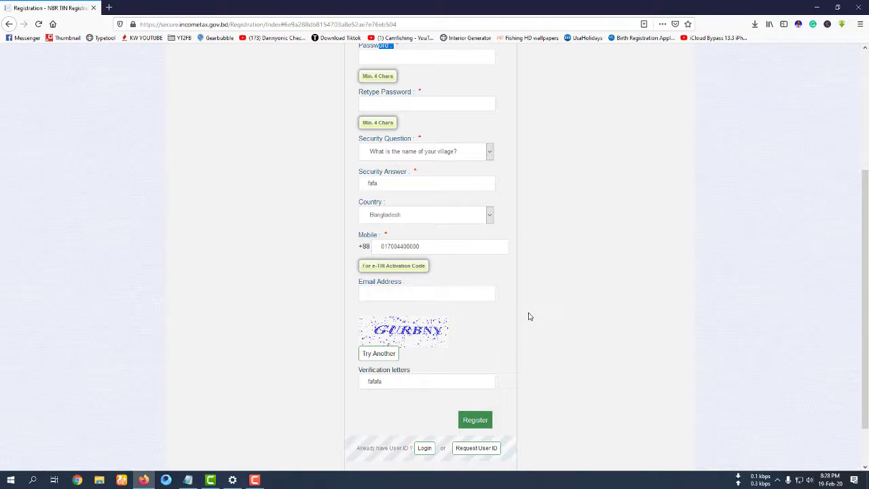
pyautogui.scroll(3, 536, 298)
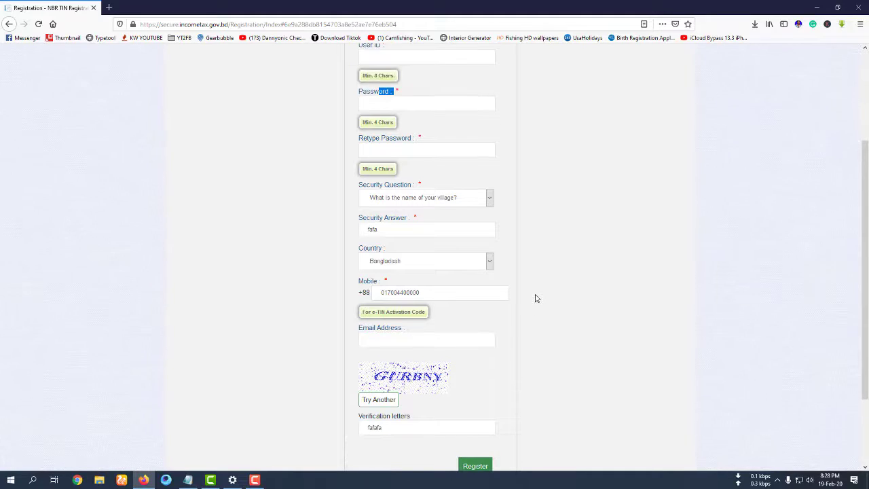
pyautogui.scroll(2, 538, 298)
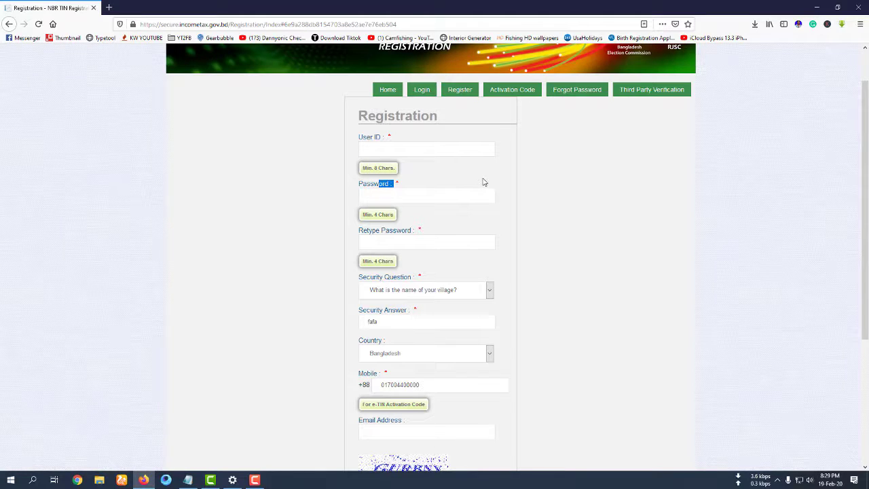
pyautogui.click(421, 91)
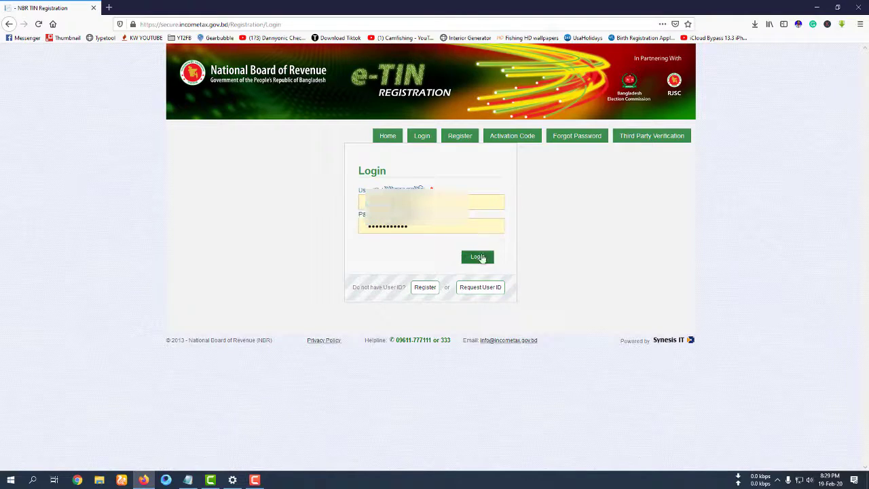
# - Submit the entered user ID and password to log in
pyautogui.click(477, 256)
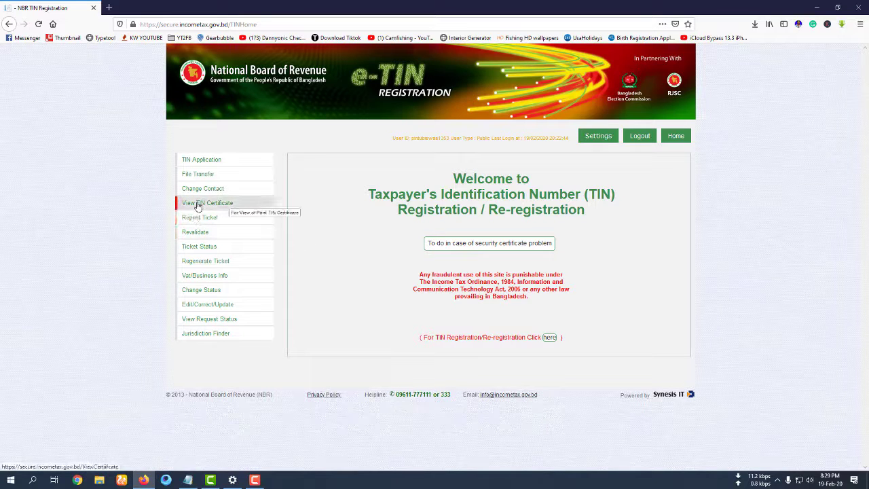
# - Open View TIN Certificate and scroll through the certificate
pyautogui.click(219, 203)
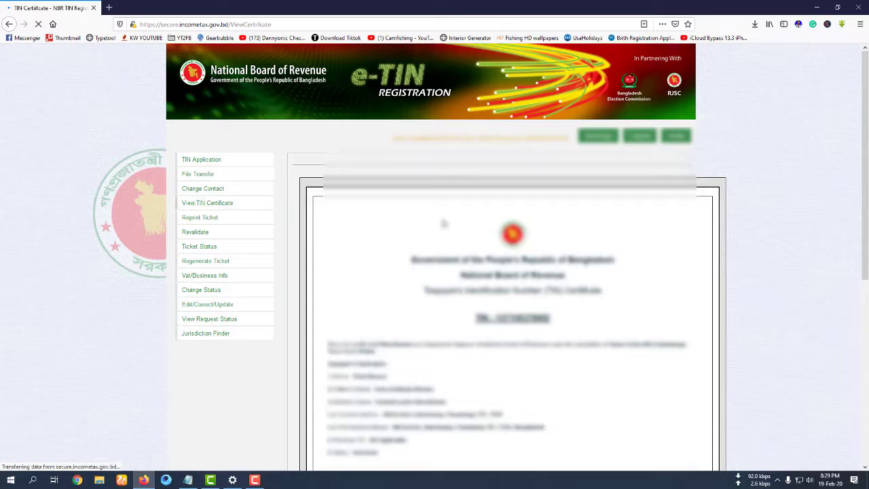
pyautogui.scroll(-5, 752, 259)
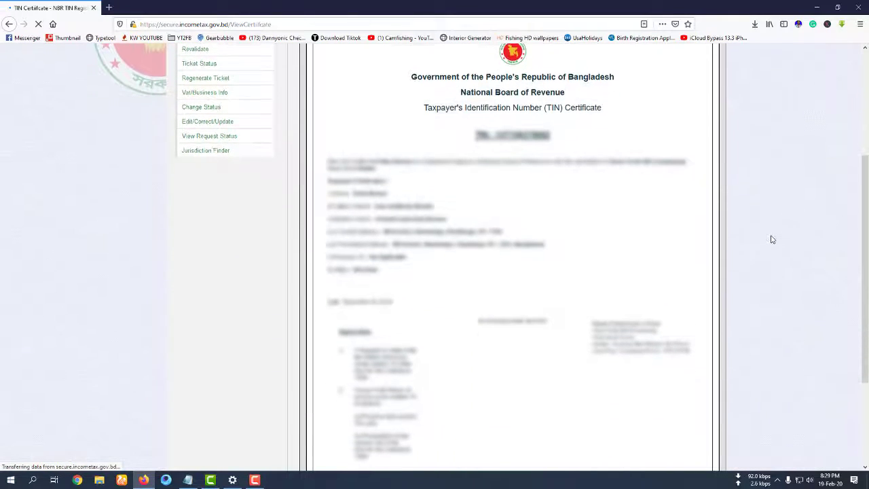
pyautogui.scroll(-1, 707, 232)
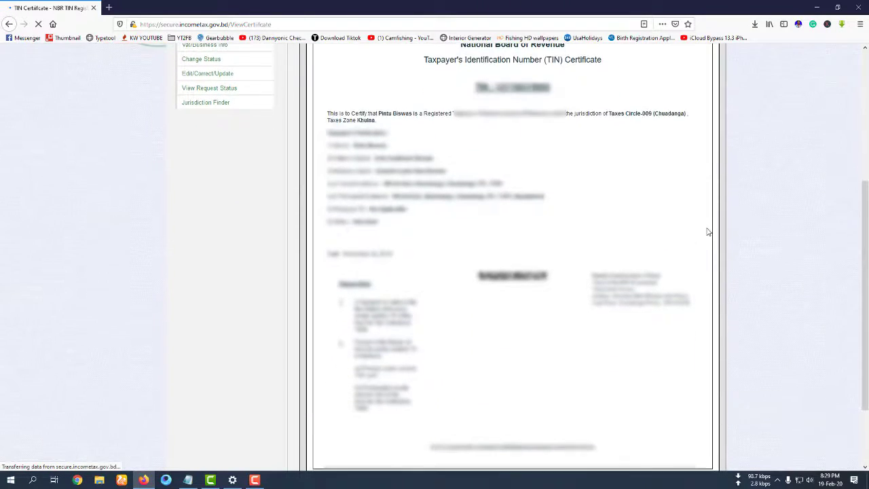
pyautogui.scroll(1, 706, 235)
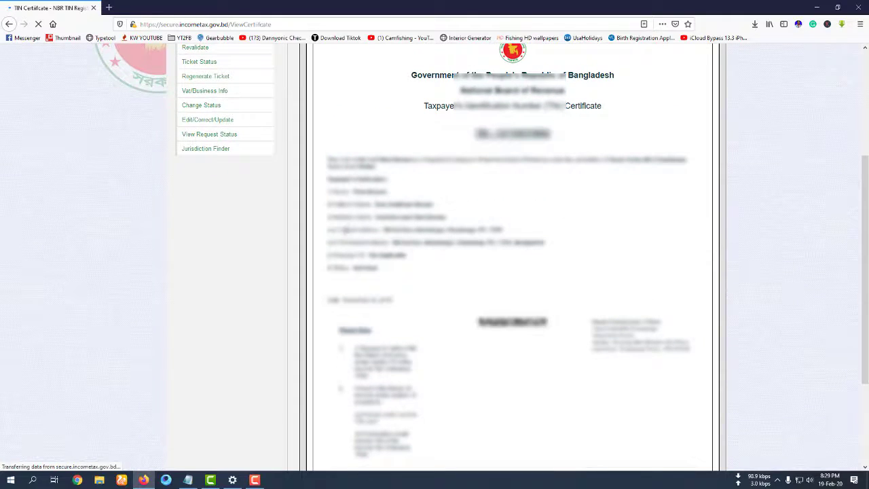
# - Select lines of the certificate's right-hand address block to review them
pyautogui.doubleClick(631, 335)
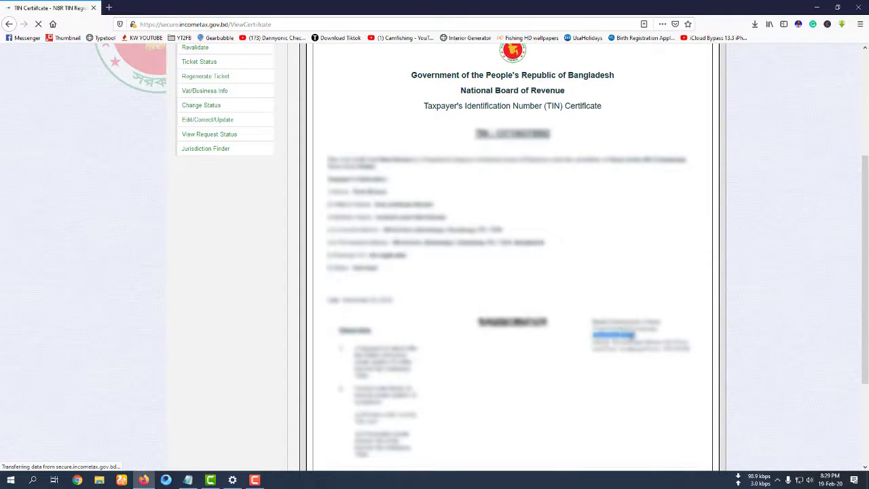
pyautogui.moveTo(617, 335); pyautogui.dragTo(637, 335)
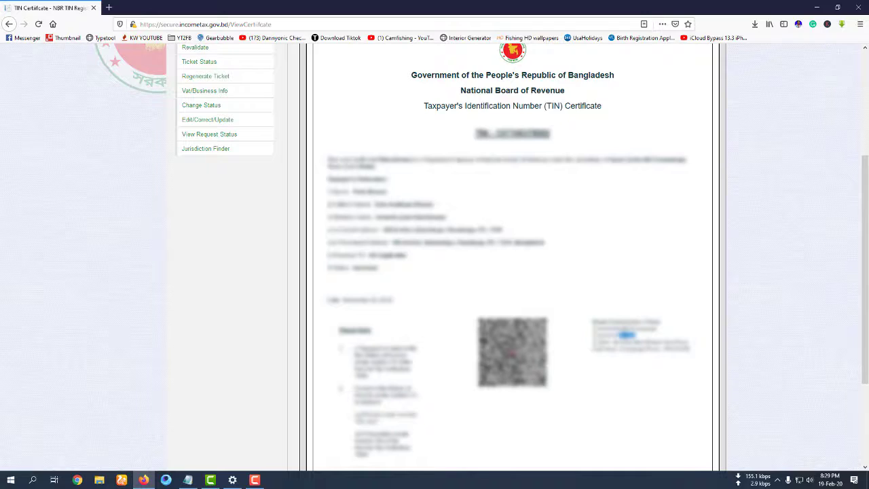
pyautogui.tripleClick(635, 328)
pyautogui.tripleClick(653, 349)
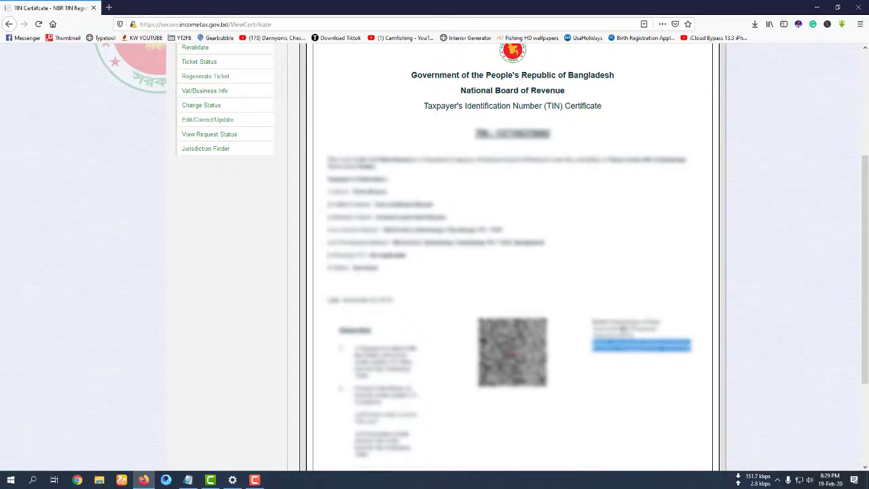
# - Highlight the taxpayer's name and the following detail lines one by one
pyautogui.tripleClick(361, 193)
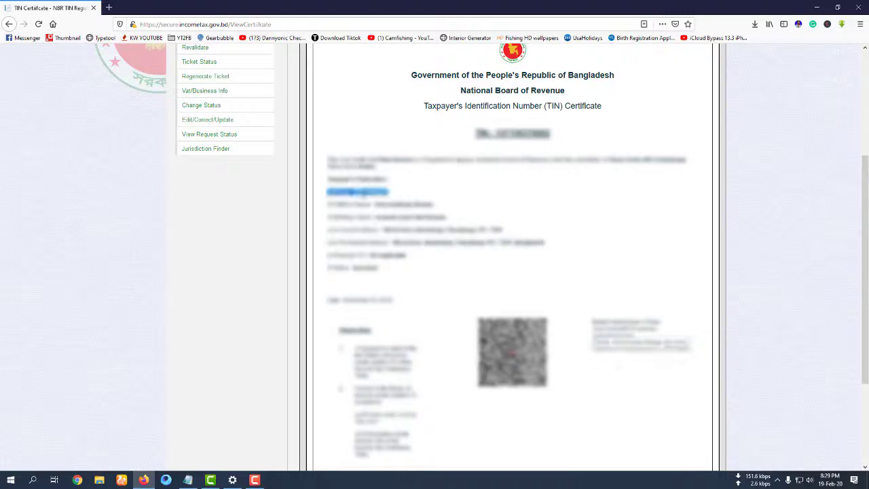
pyautogui.tripleClick(410, 205)
pyautogui.tripleClick(424, 218)
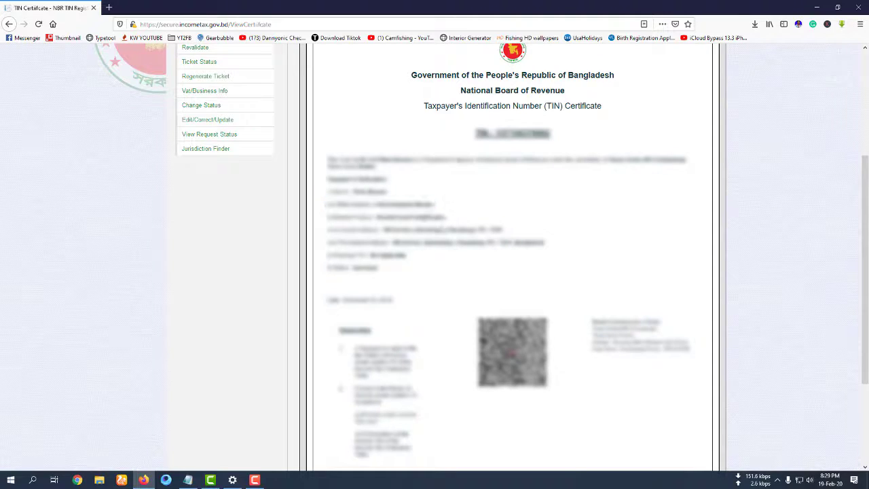
pyautogui.click(441, 218)
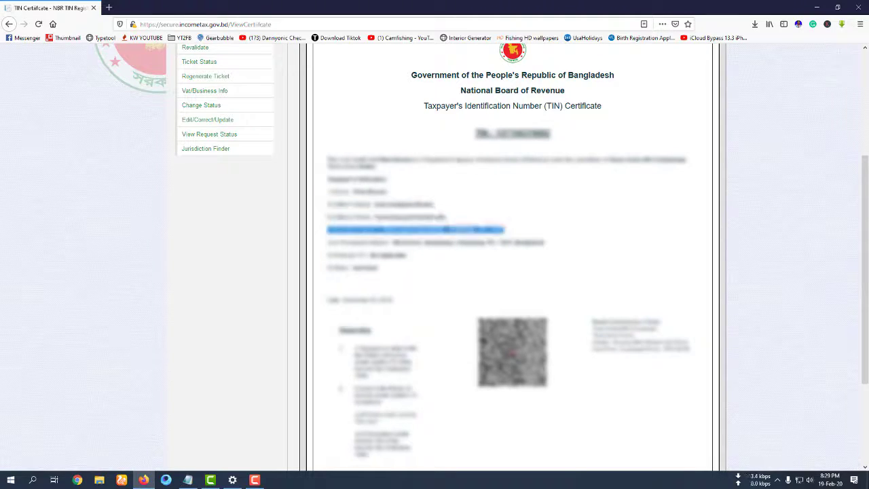
pyautogui.tripleClick(447, 232)
pyautogui.tripleClick(466, 247)
pyautogui.click(342, 281)
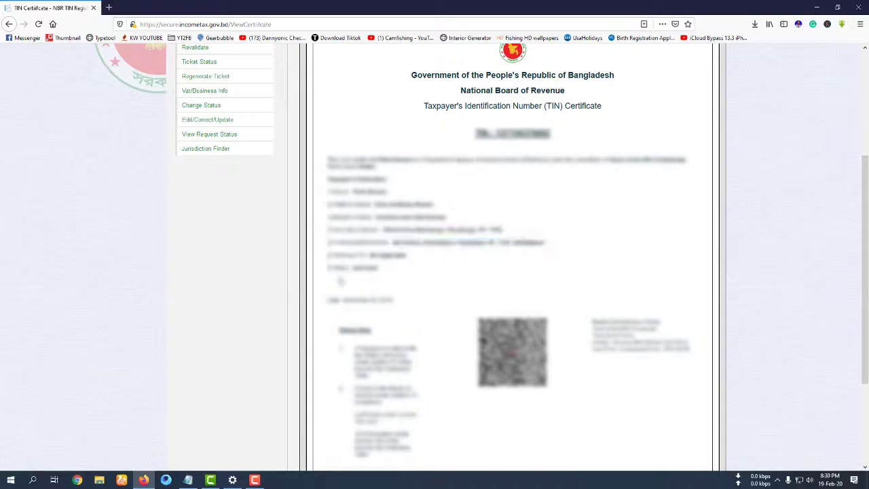
pyautogui.doubleClick(371, 255)
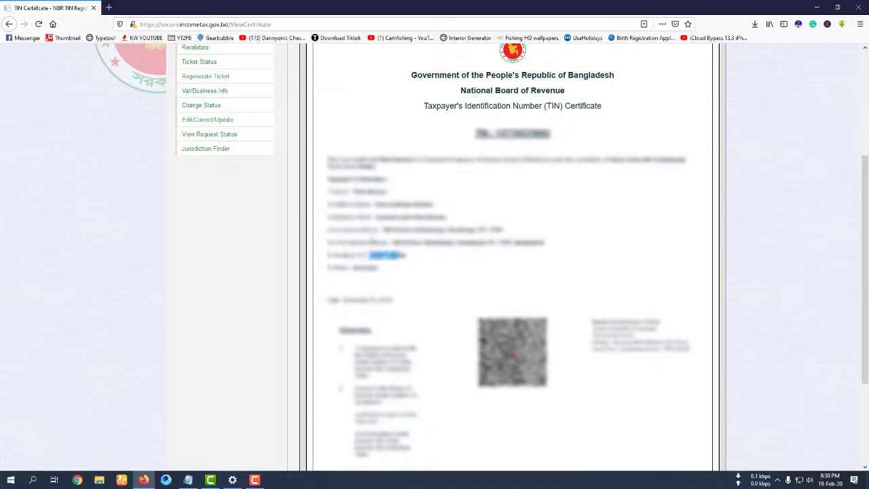
pyautogui.click(385, 225)
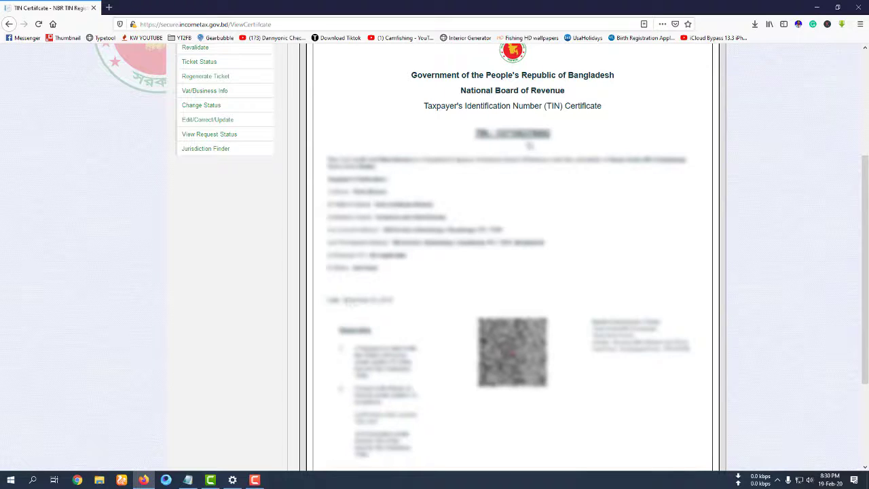
# - Highlight the TIN number, then scroll down the certificate
pyautogui.doubleClick(520, 134)
pyautogui.click(518, 143)
pyautogui.scroll(-3, 563, 226)
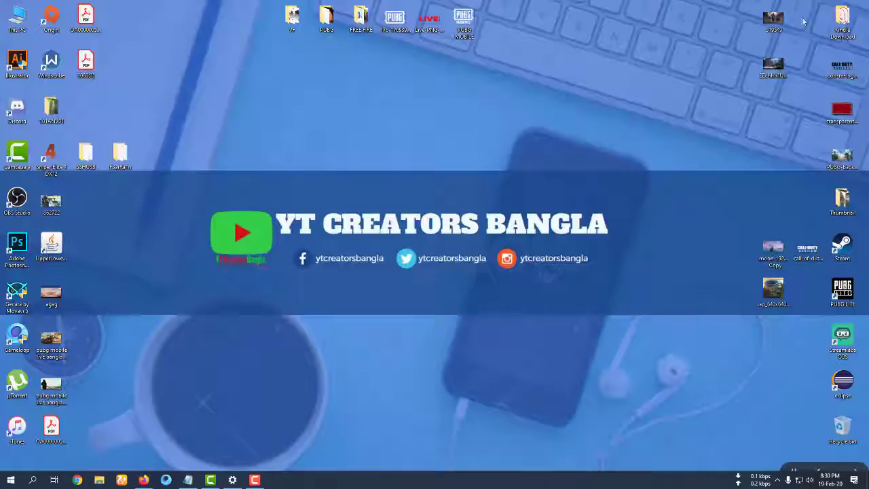
# - Minimize the browser showing the TIN Certificate to reveal the desktop
pyautogui.click(817, 6)
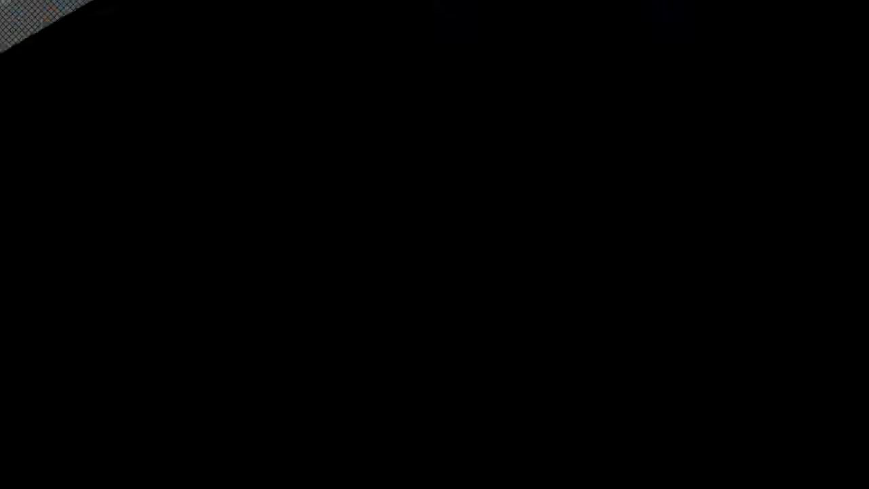